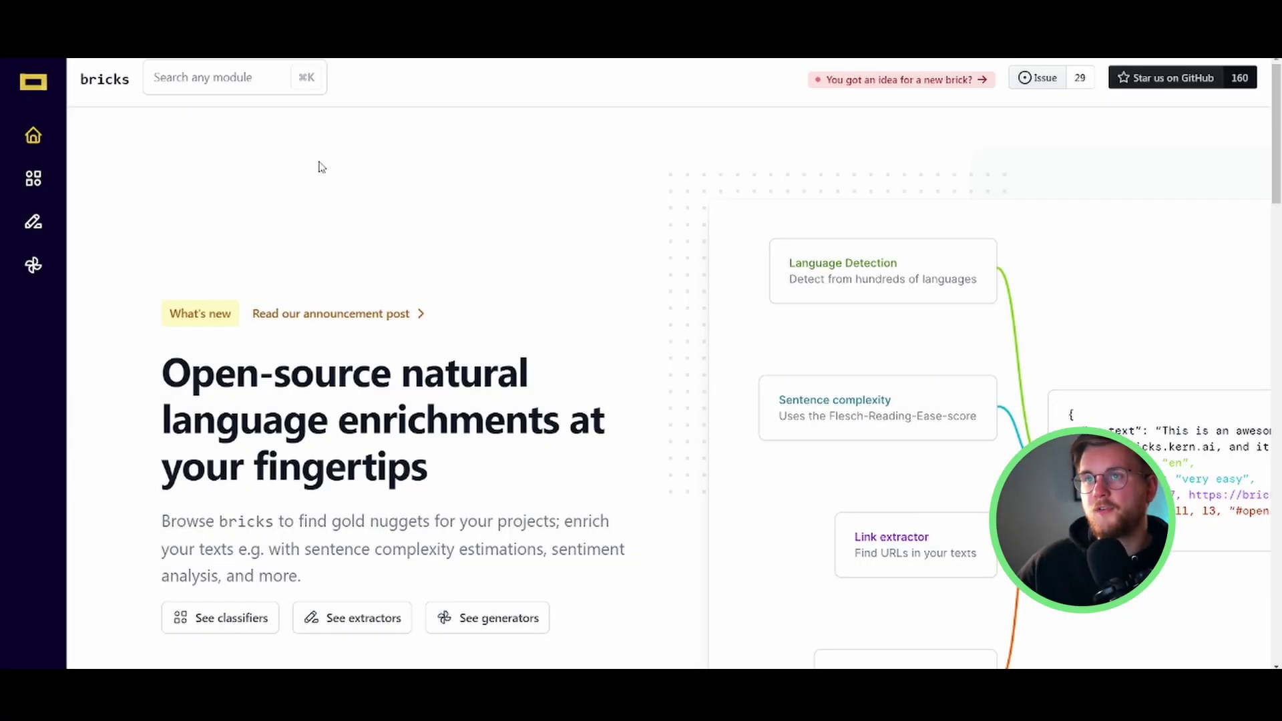
- Browse the bricks Classifiers, Extractors and Generators catalogues, ending on Generators
left_click(34, 179)
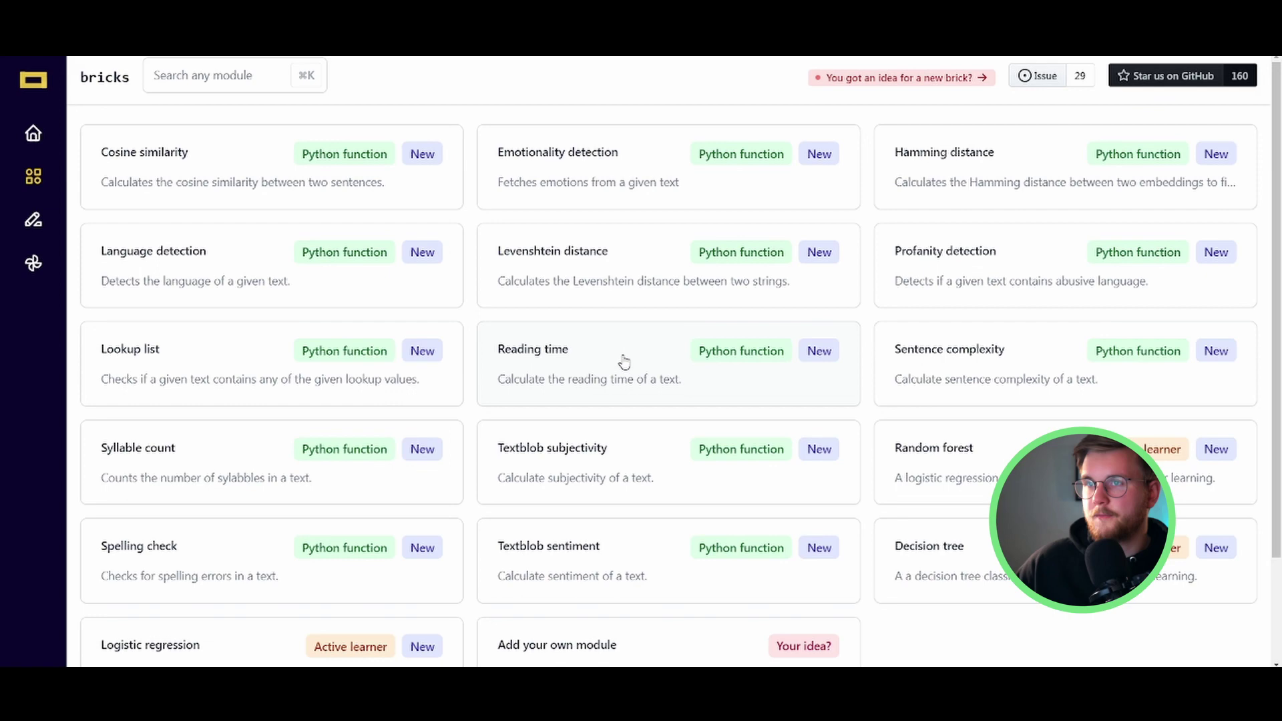
left_click(33, 219)
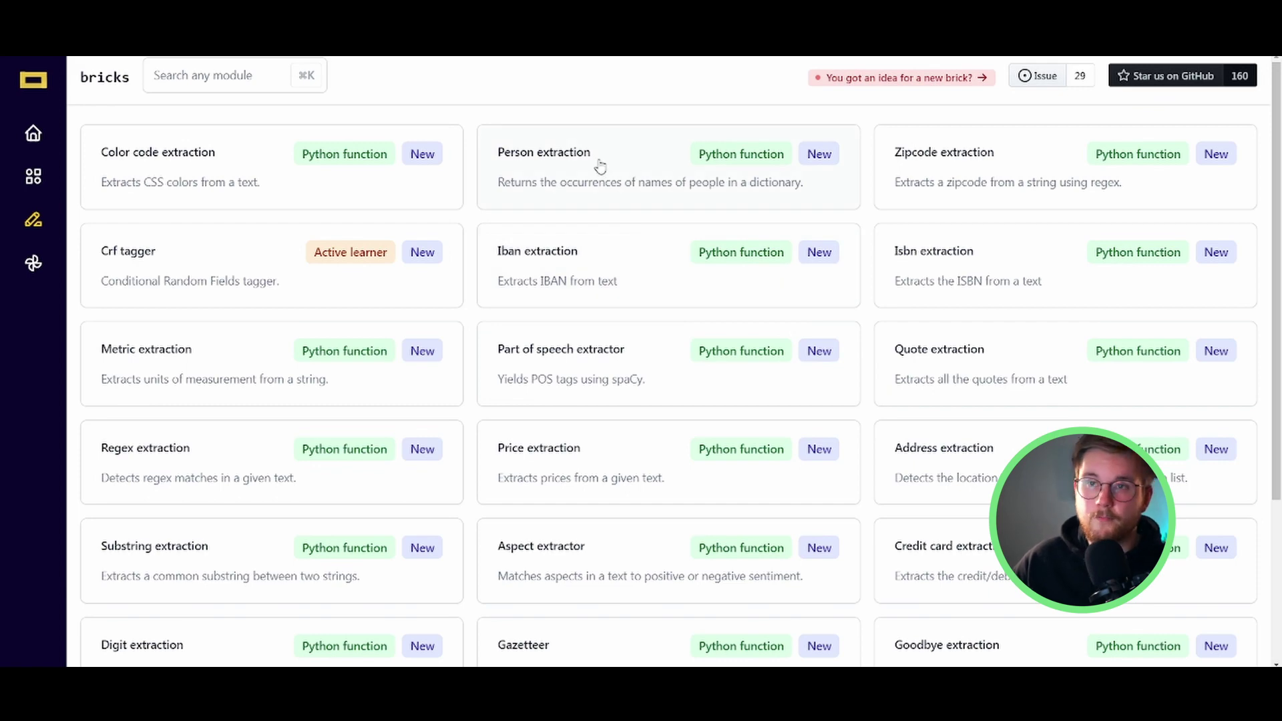
left_click(33, 264)
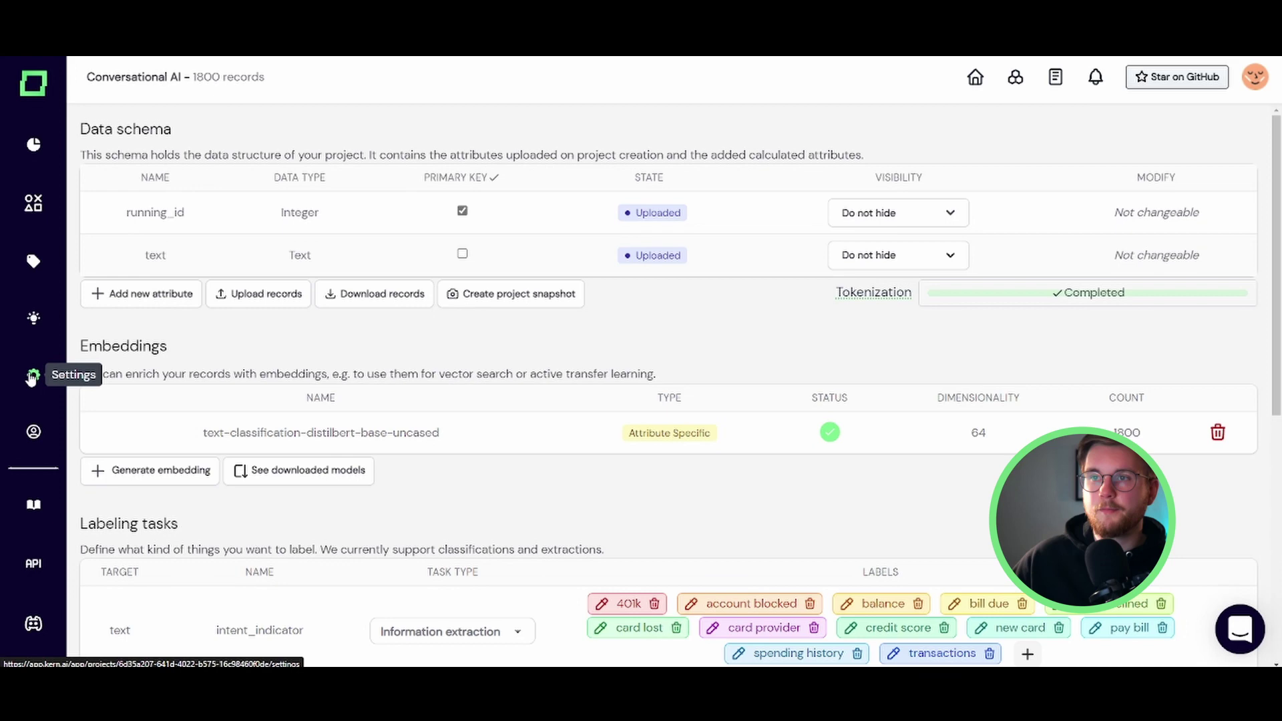
- Create a new Text attribute named attribute_3
left_click(141, 295)
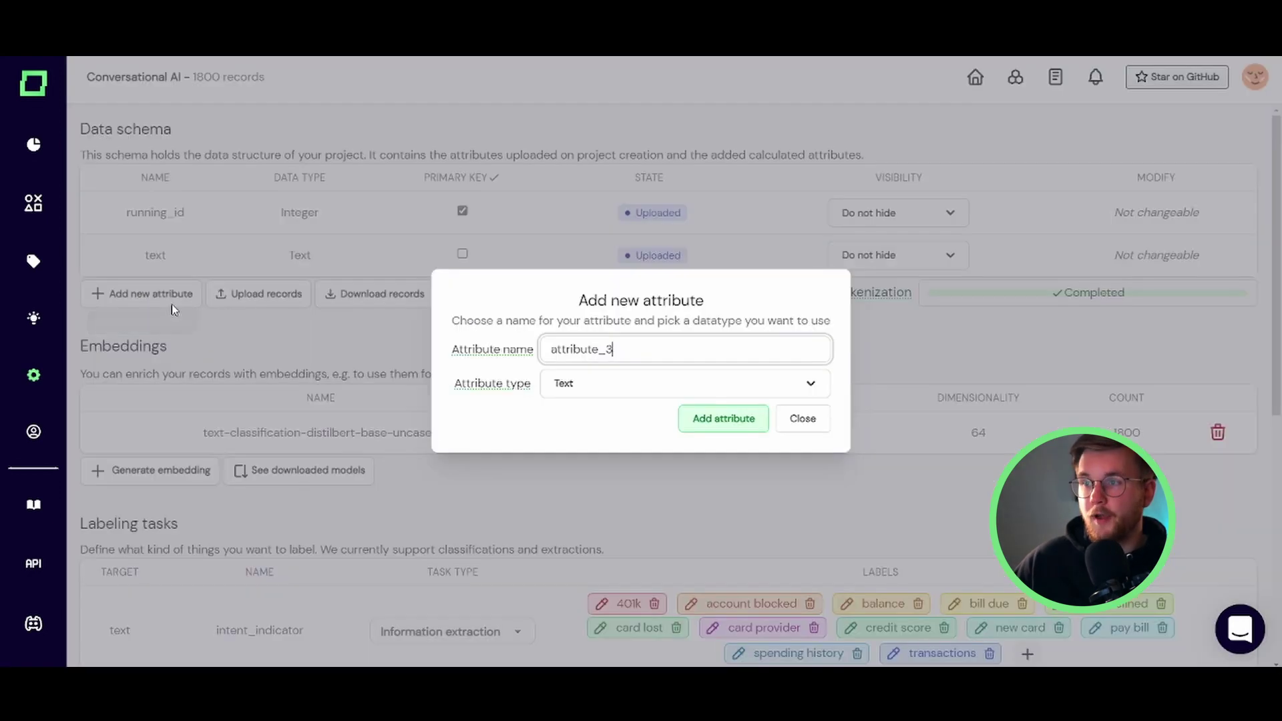
left_click(724, 418)
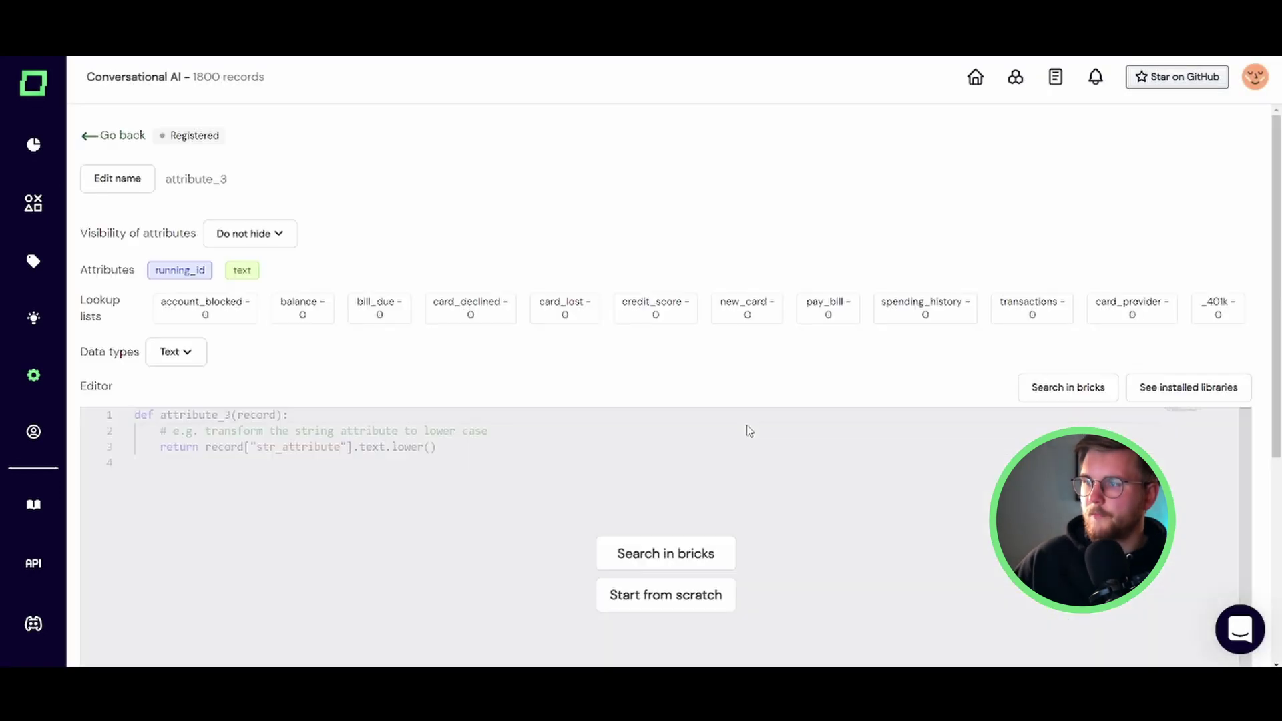
scroll(746, 347, "down", 2)
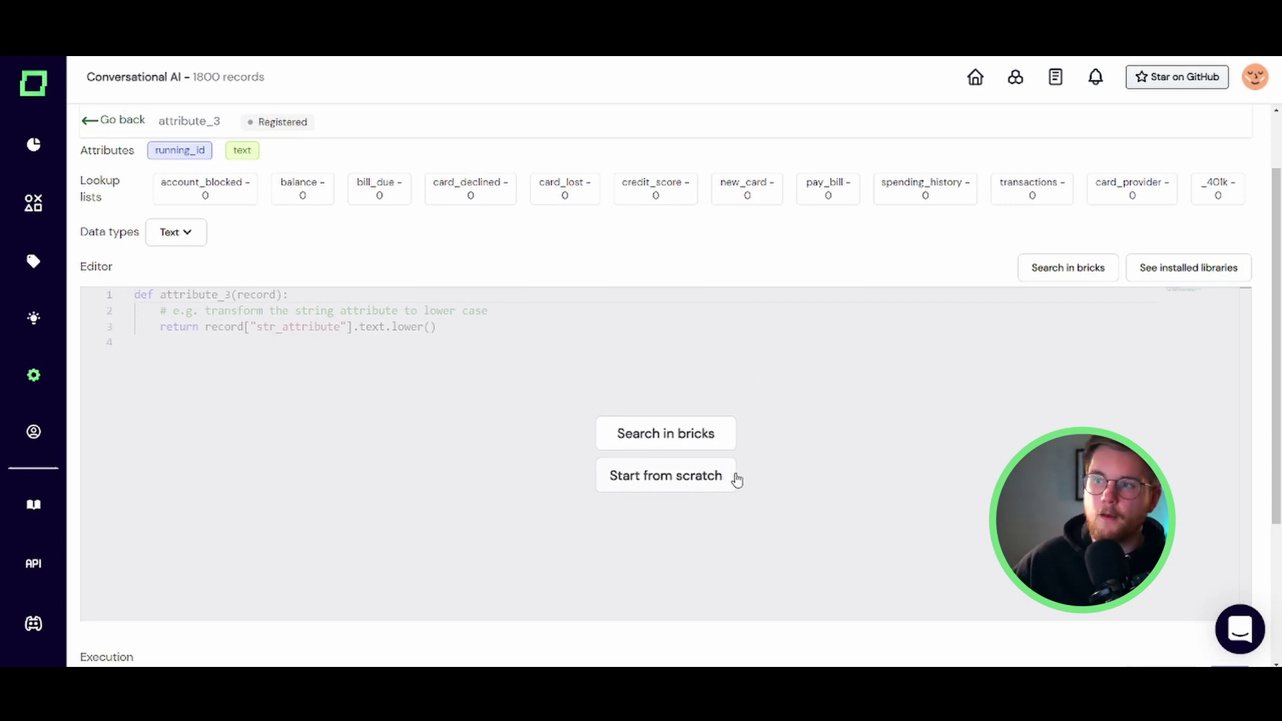
- Pick the Emotionality detection brick, set its input to the text attribute, and show Final Code
left_click(662, 438)
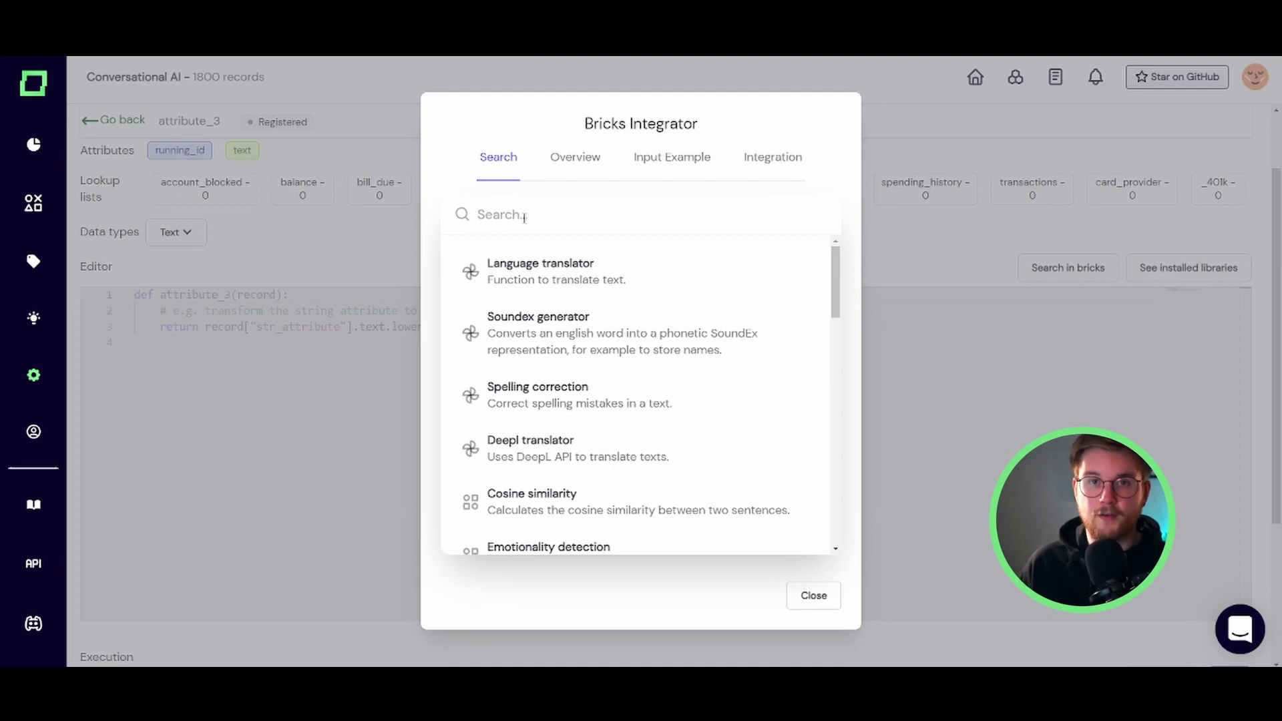
type("emo")
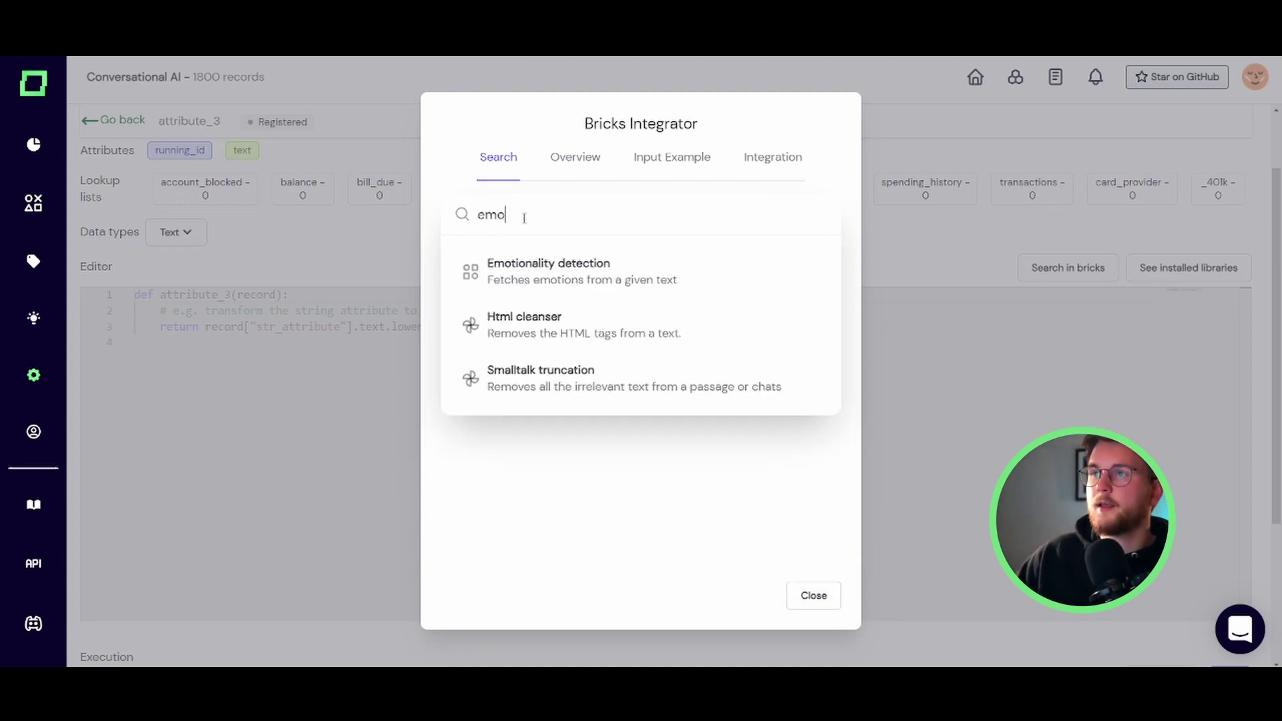
left_click(536, 265)
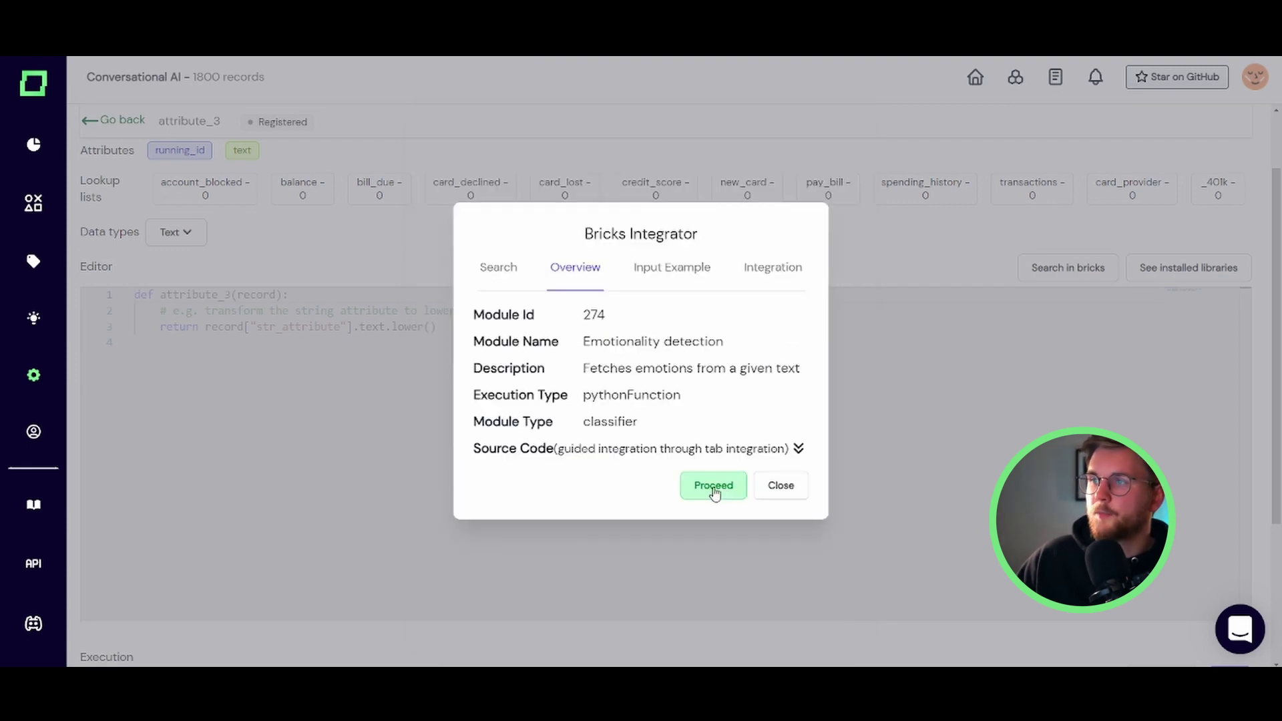
left_click(714, 485)
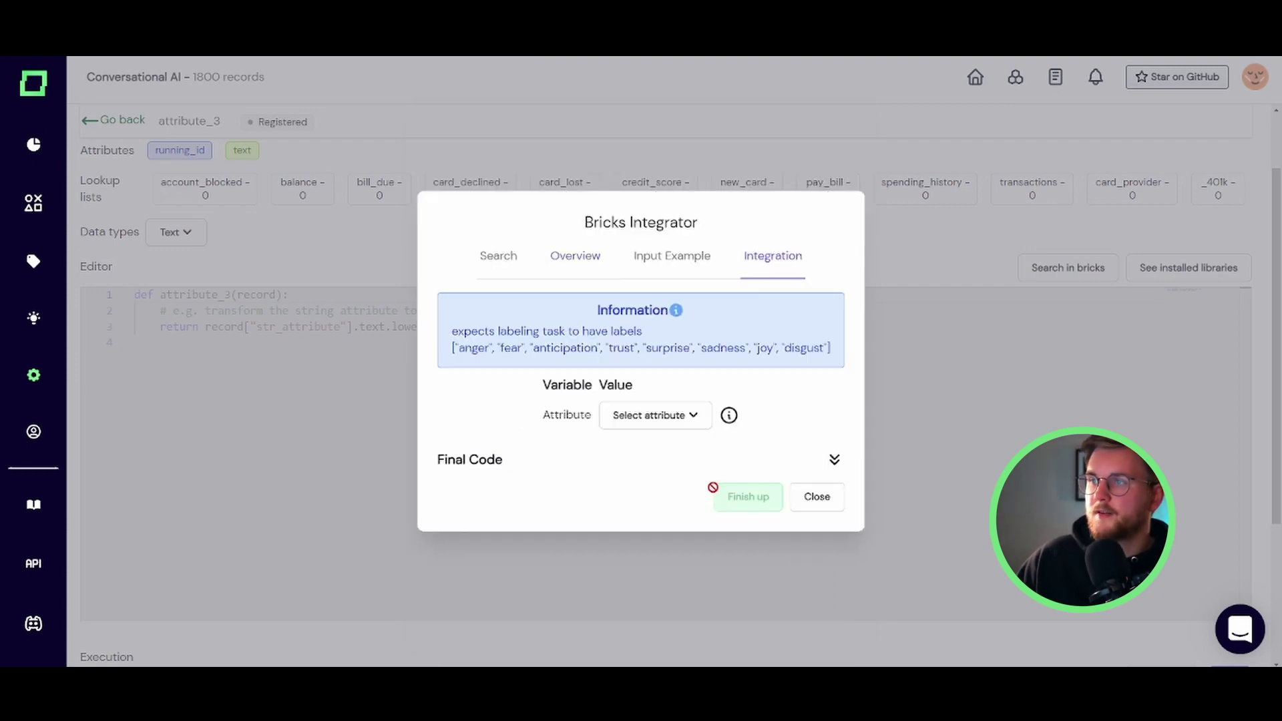
left_click(652, 415)
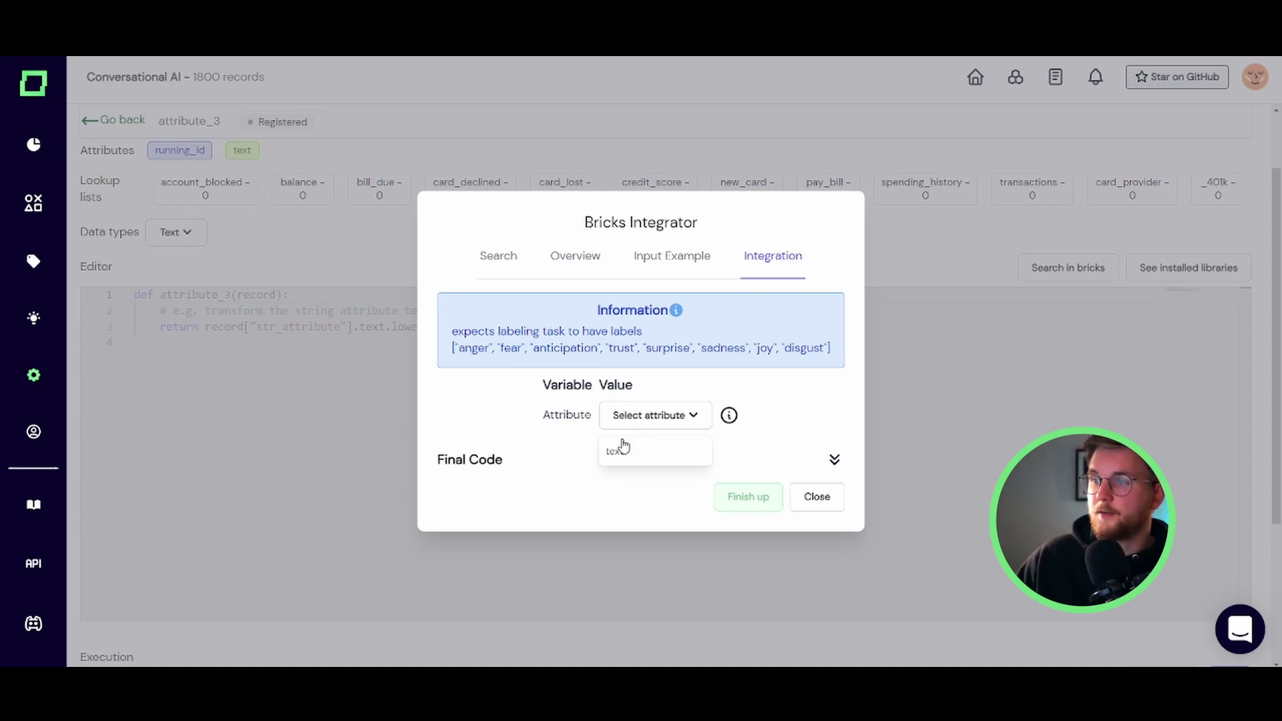
left_click(632, 454)
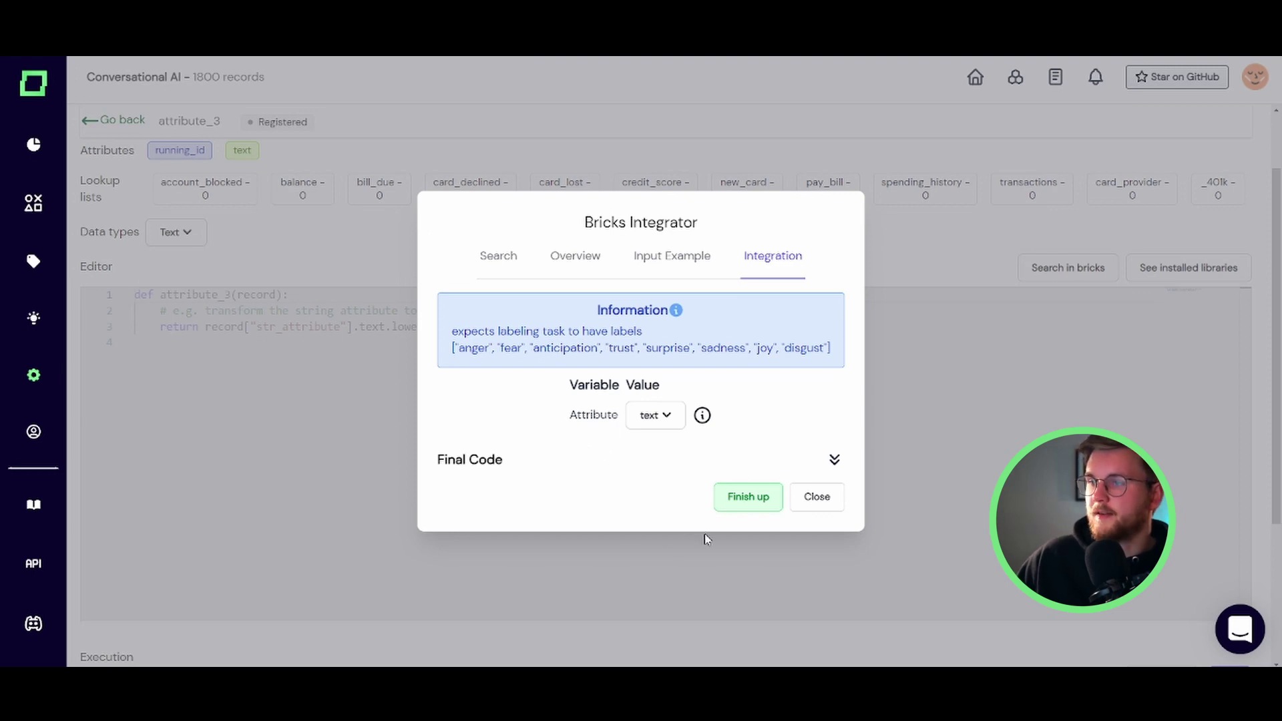
left_click(834, 459)
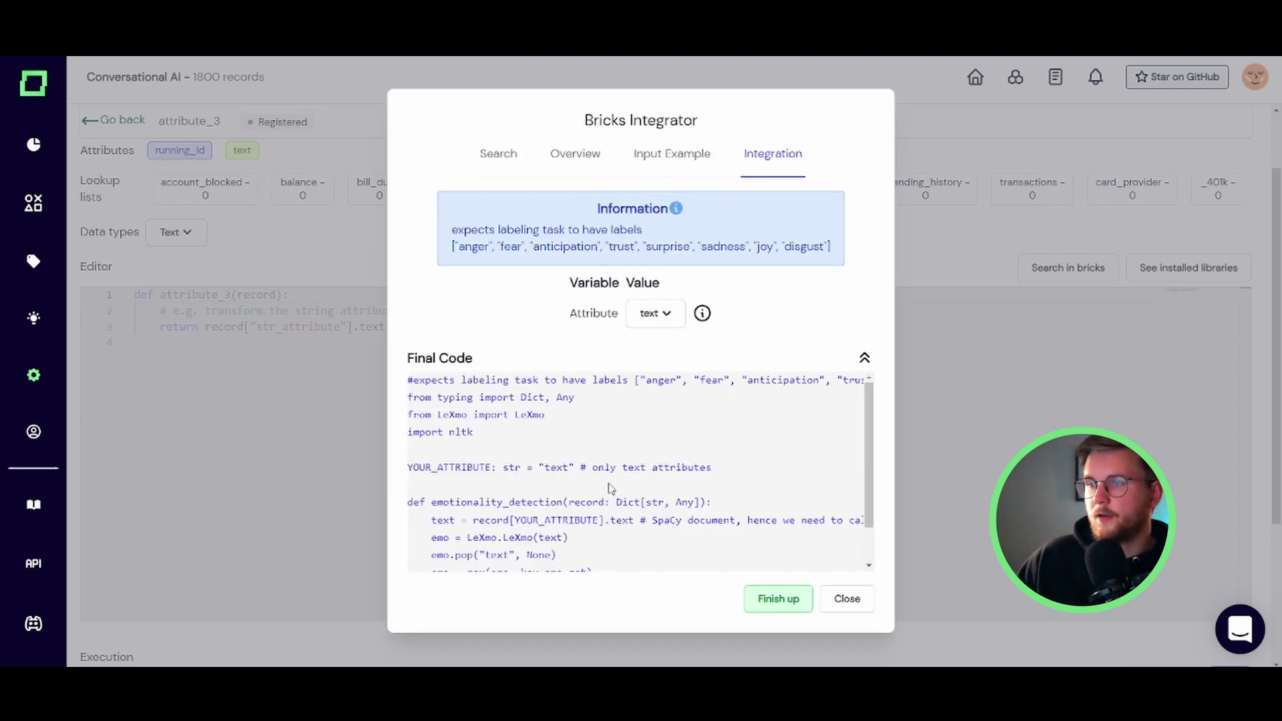
scroll(551, 466, "down", 1)
scroll(552, 465, "up", 1)
left_click_drag(411, 394, 576, 523)
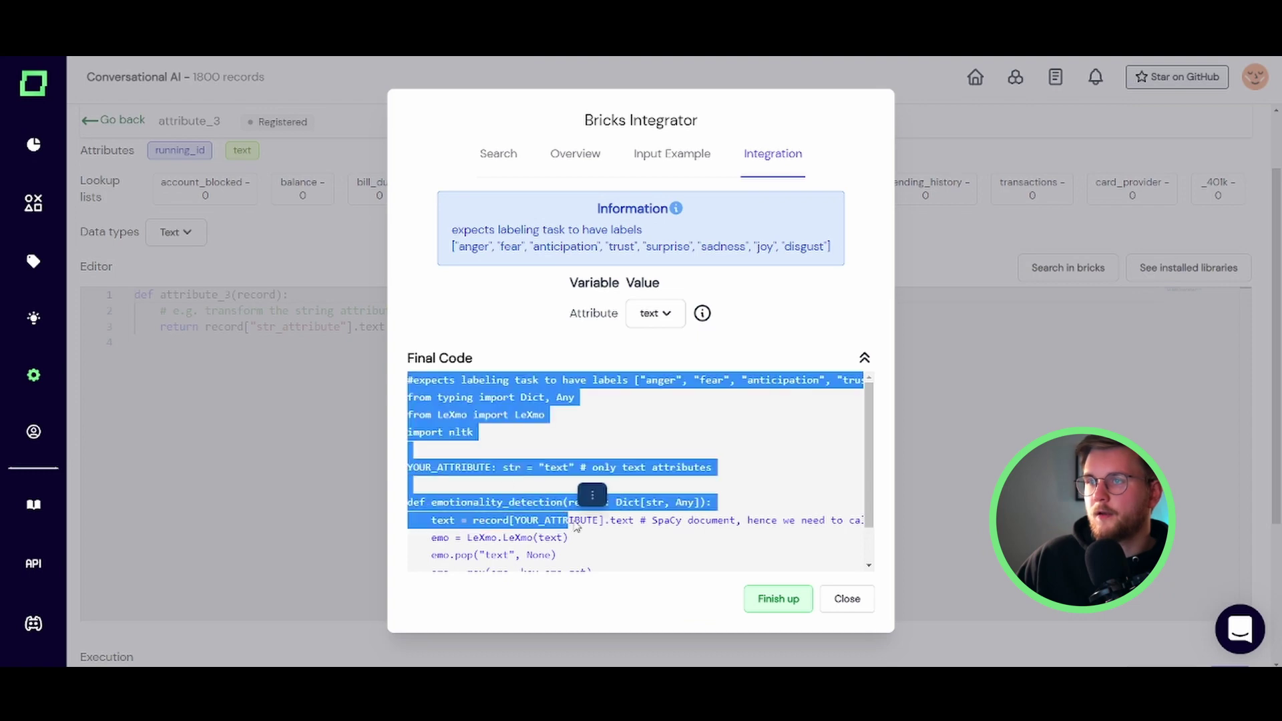
left_click(576, 520)
scroll(575, 521, "down", 1)
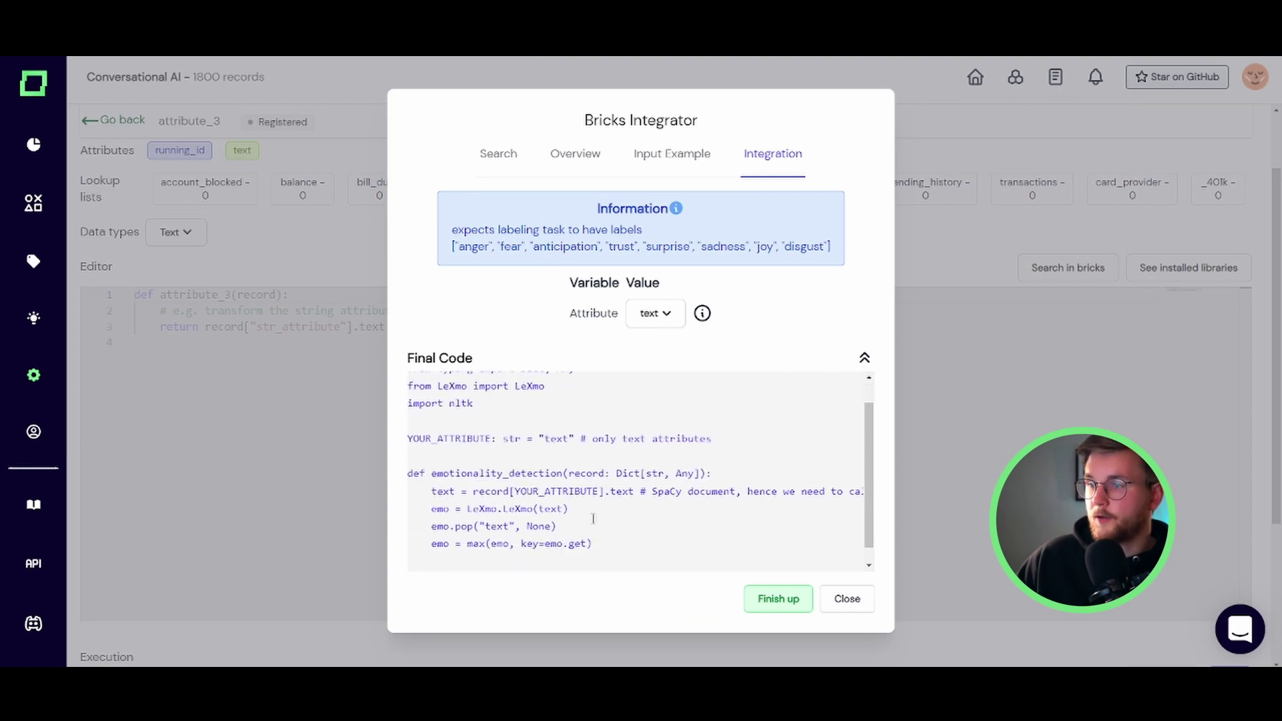
- Insert the emotionality detection code and test-run it on 10 sample records
left_click(779, 599)
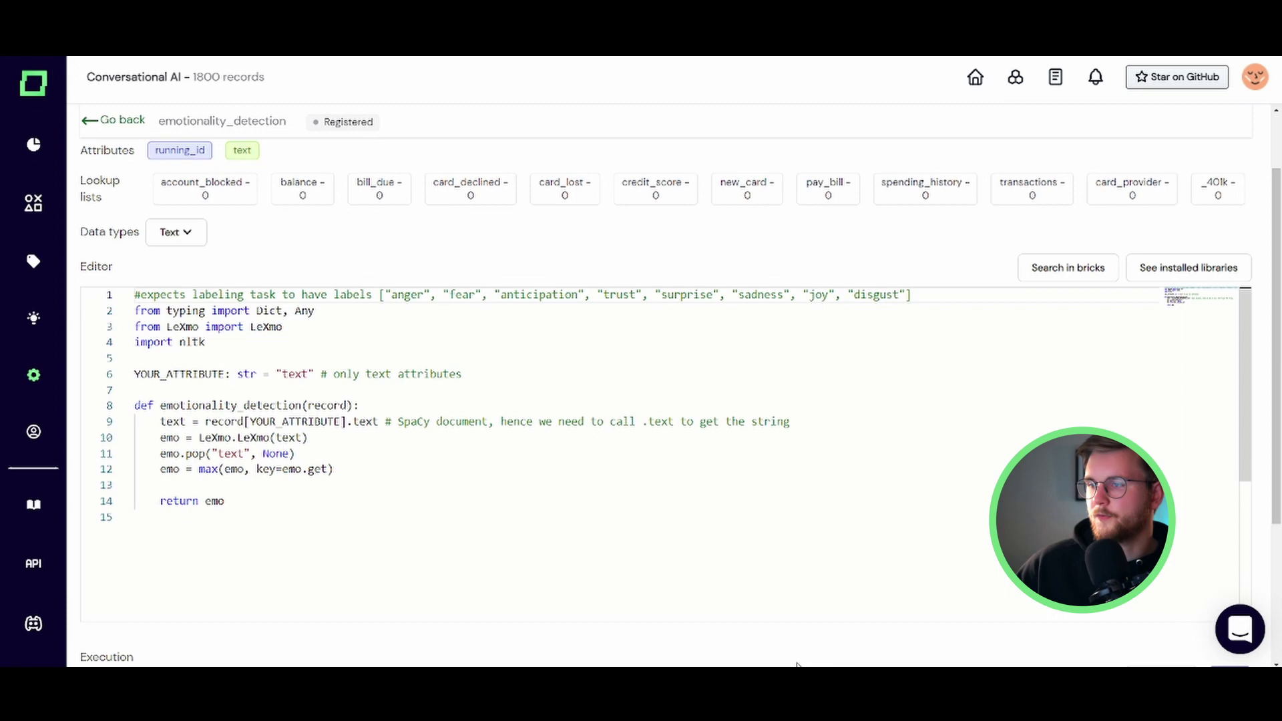
scroll(800, 651, "down", 2)
scroll(799, 652, "down", 1)
left_click(1229, 509)
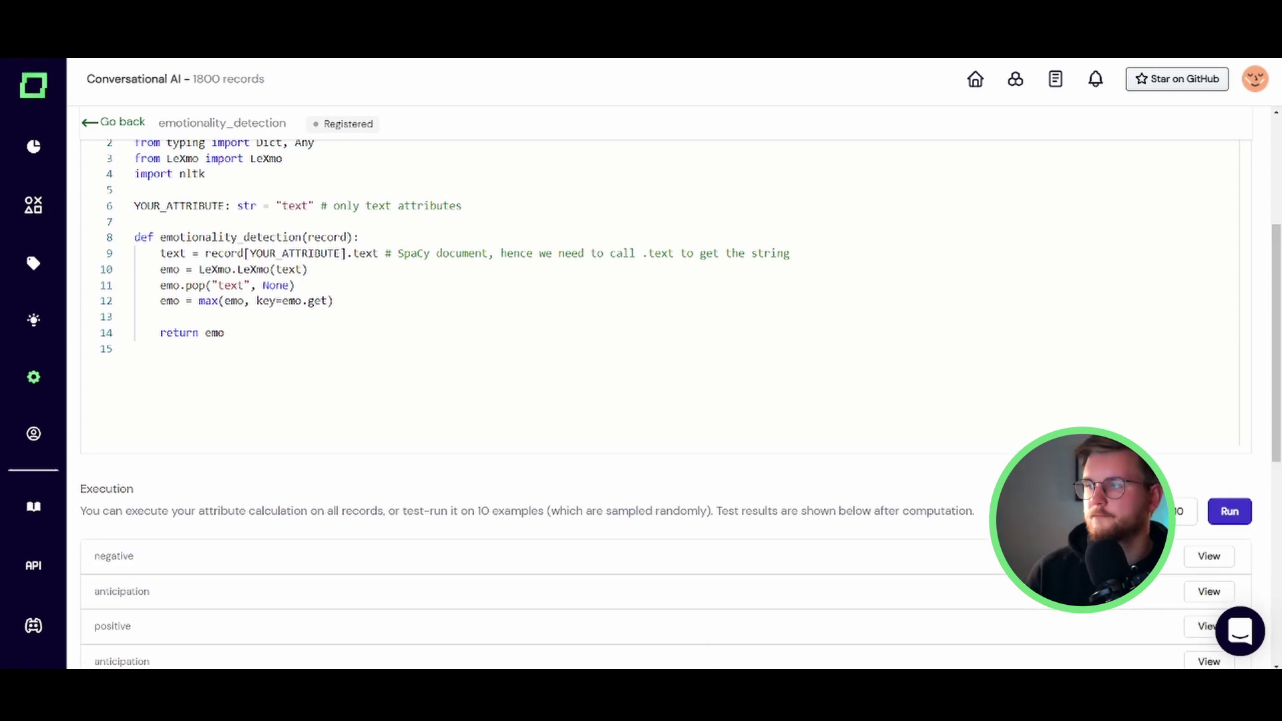
scroll(753, 472, "down", 3)
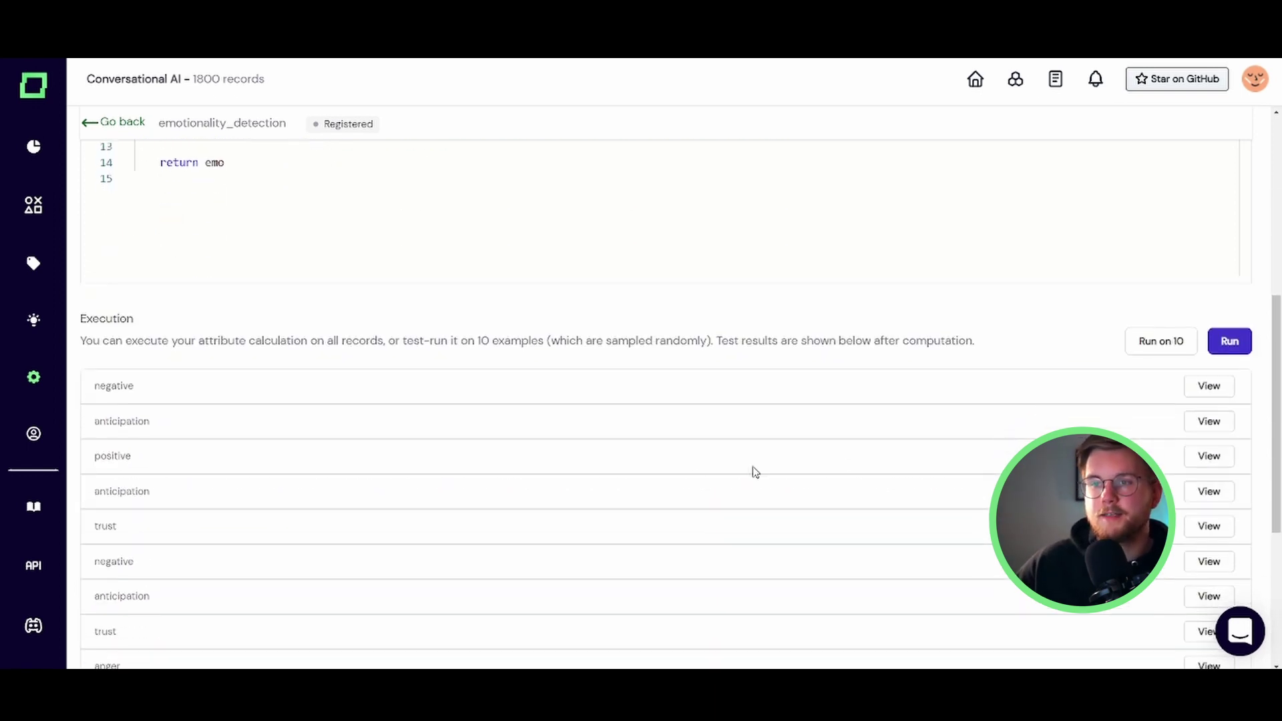
double_click(113, 456)
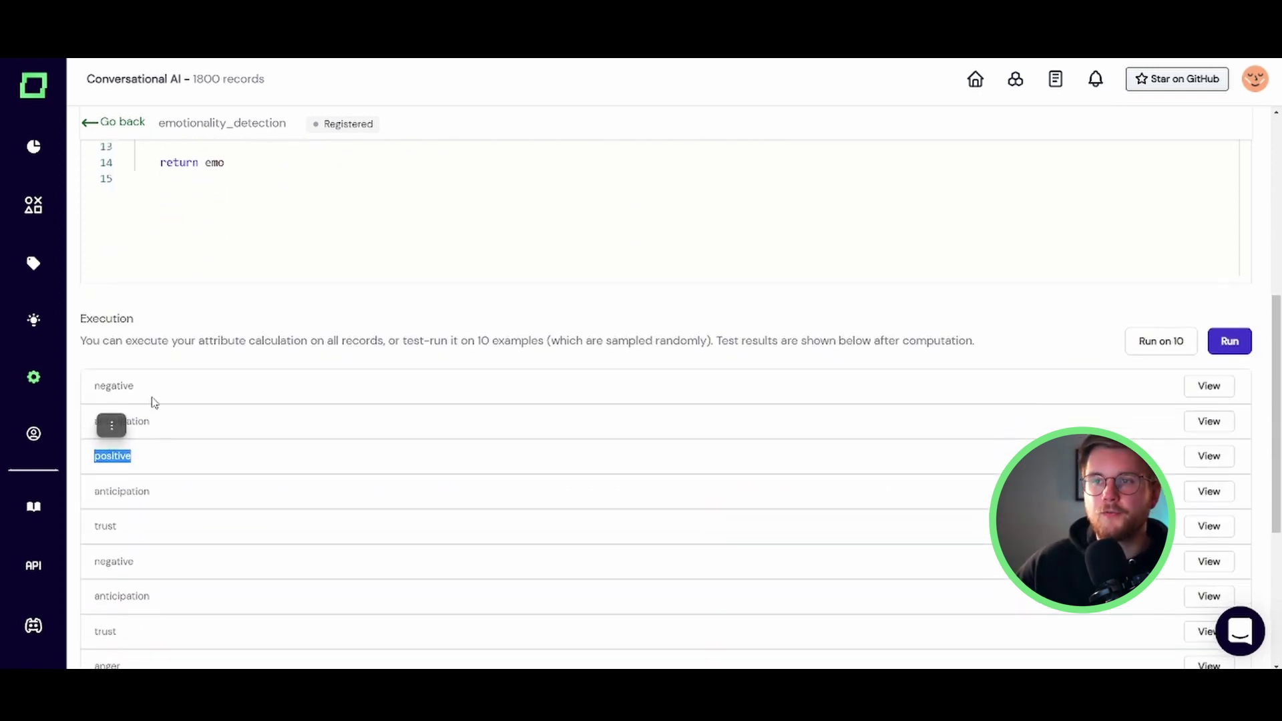
left_click(153, 397)
double_click(113, 386)
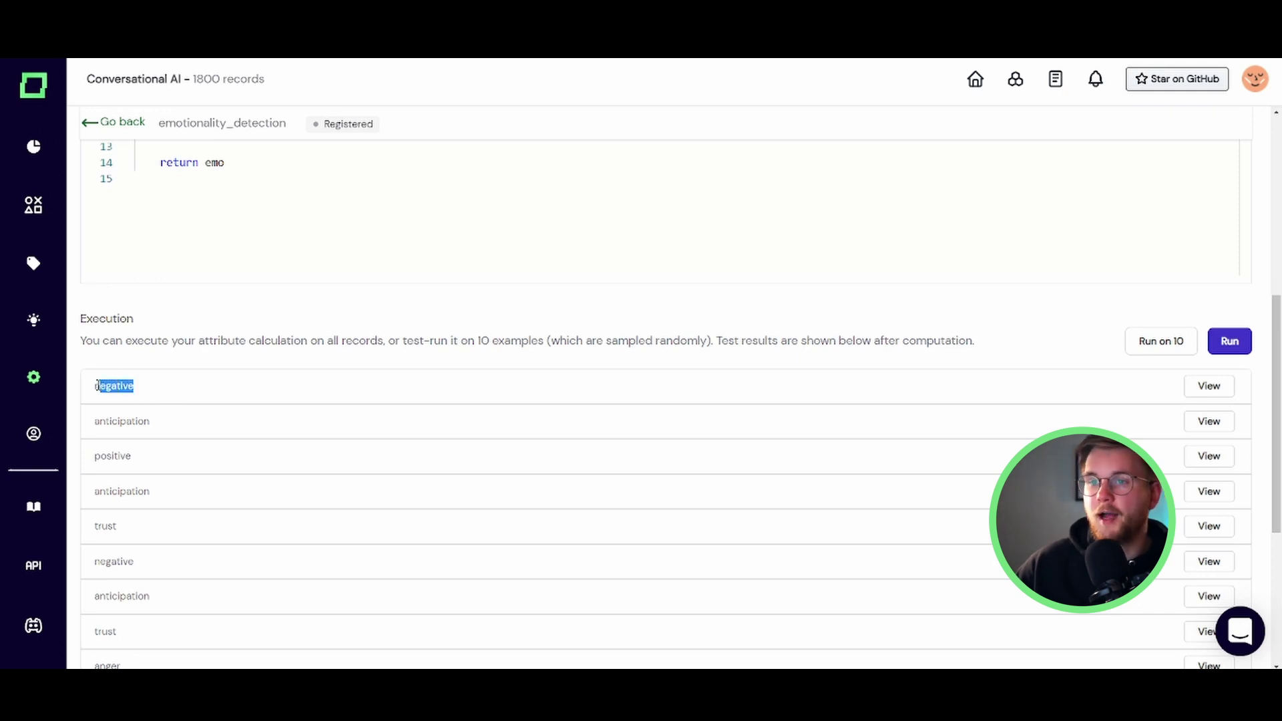
scroll(231, 450, "down", 2)
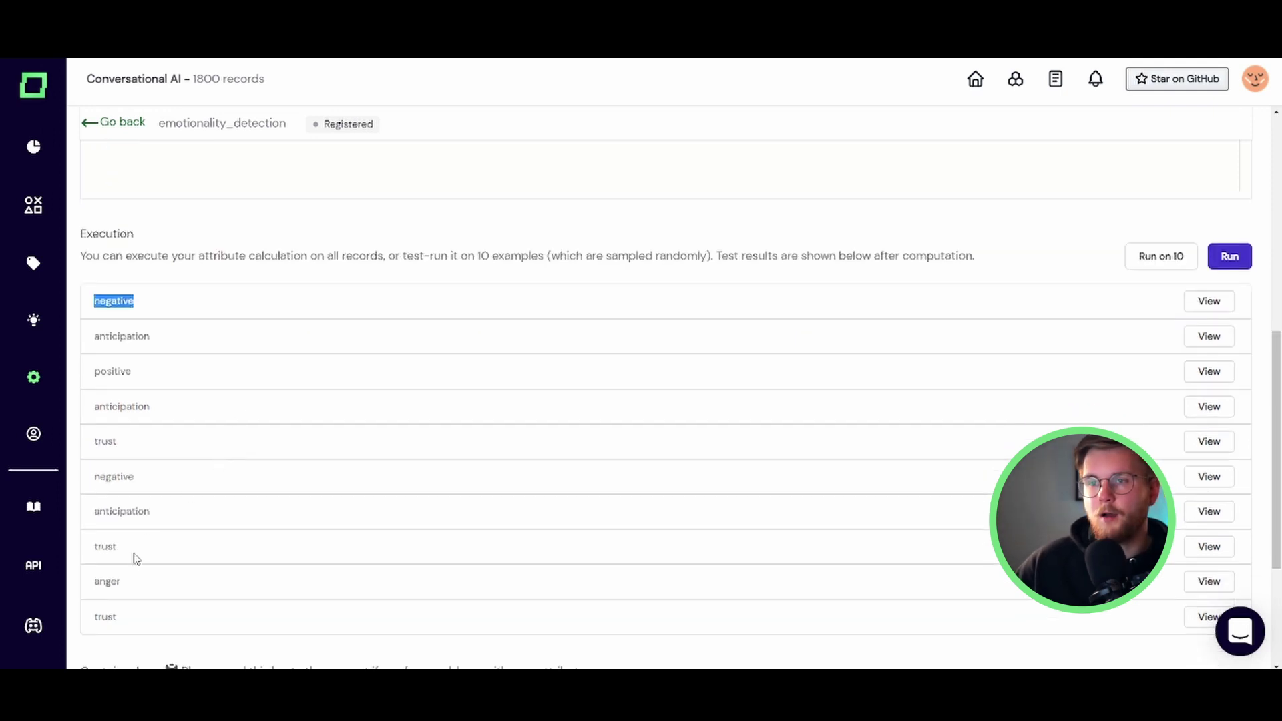
double_click(105, 546)
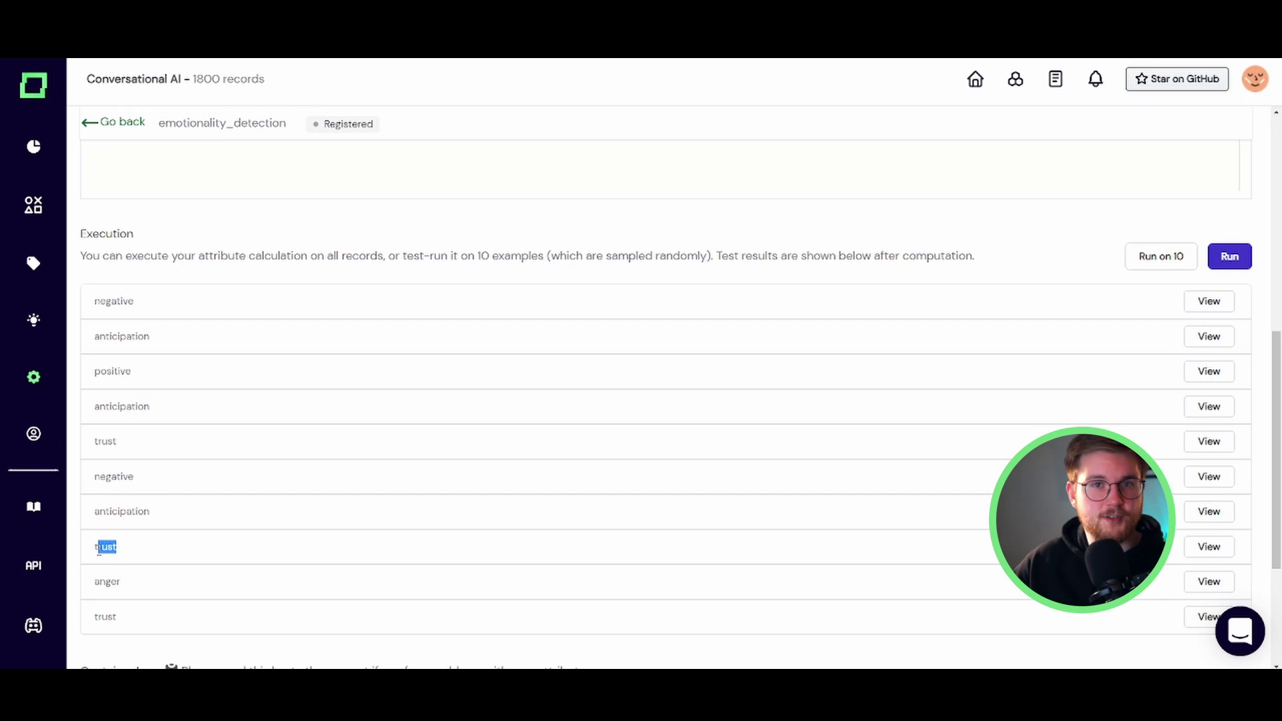
right_click(105, 546)
left_click(409, 507)
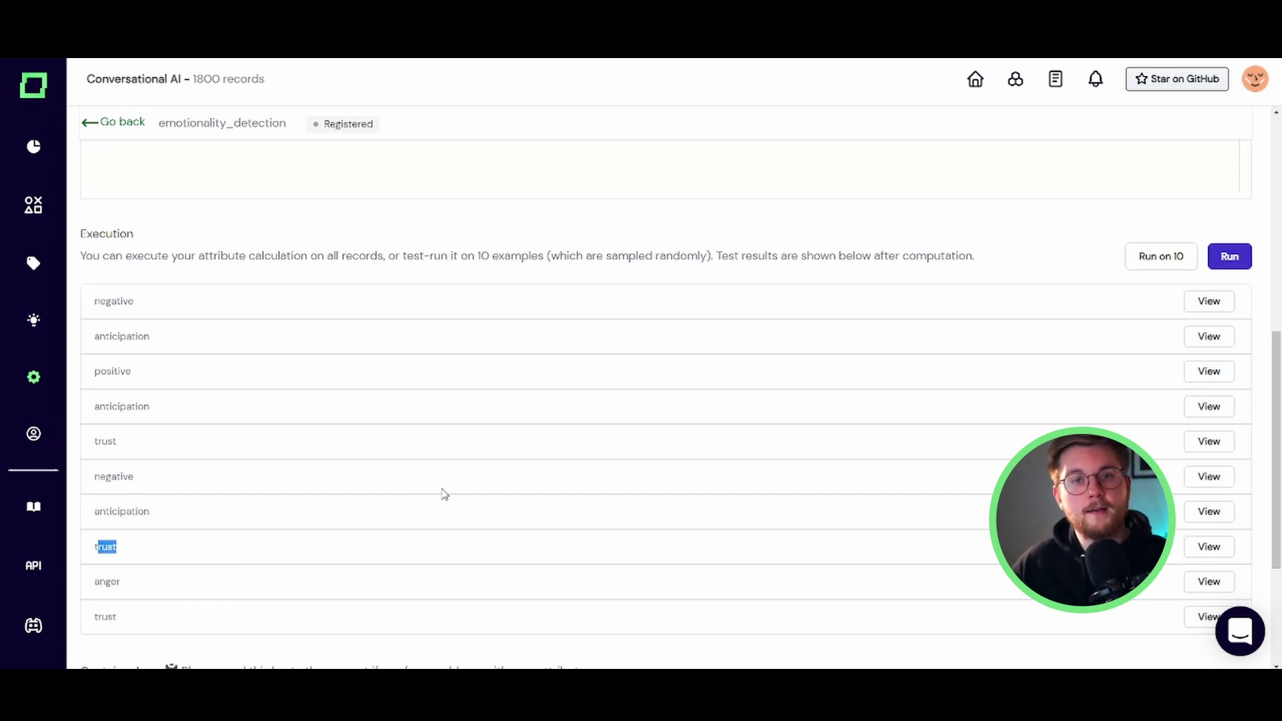
left_click(496, 498)
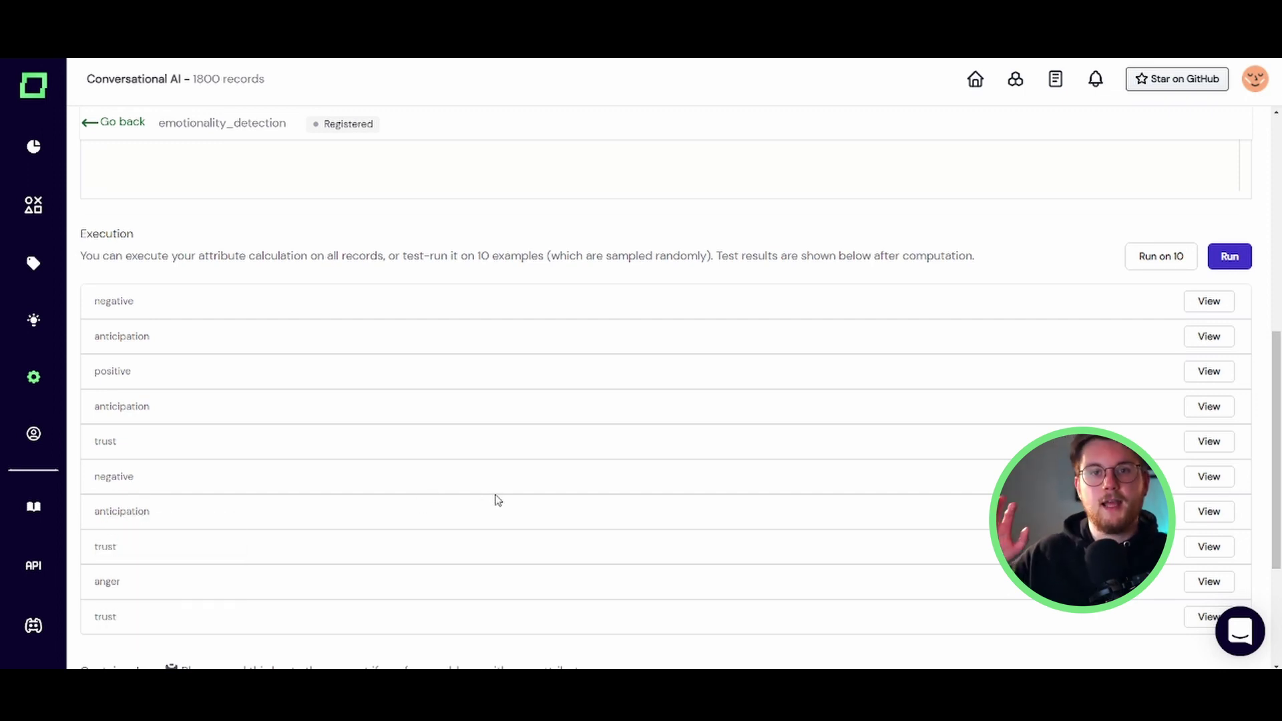